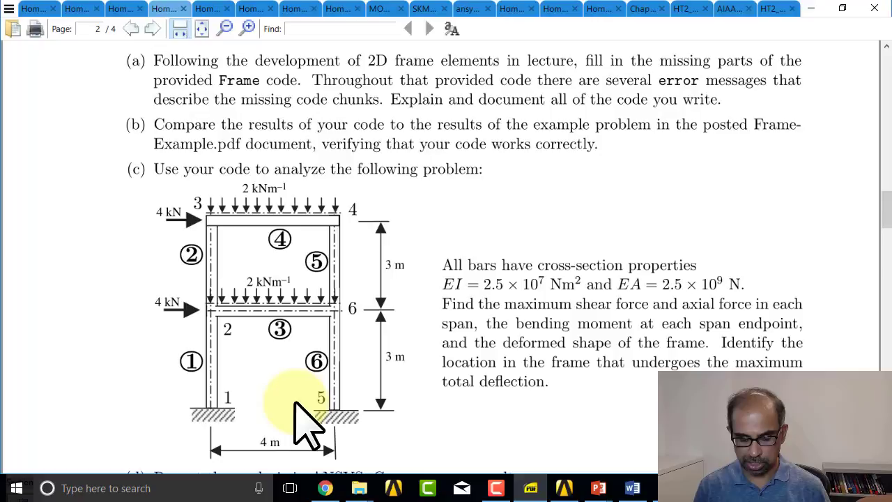
# Switch to the plane frame model in ANSYS Mechanical and mark the frame's six joints with green dots
pyautogui.hotkey('alt', 'Tab')
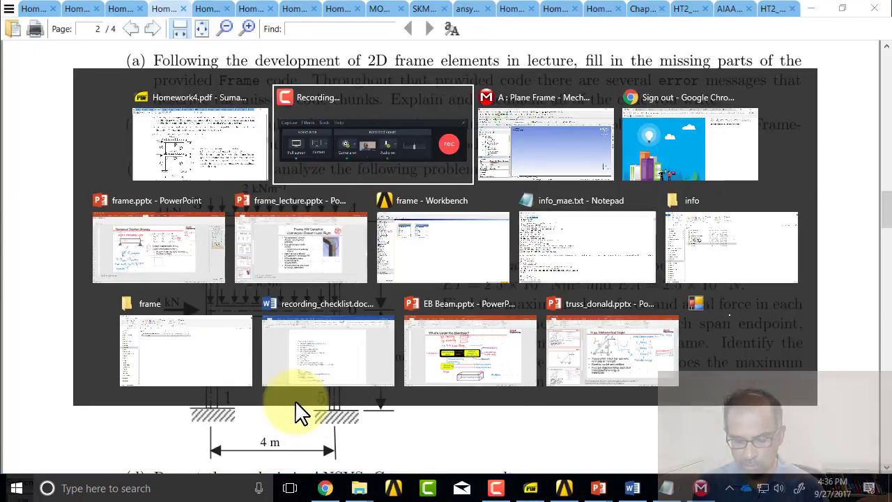
pyautogui.hotkey('alt', 'Tab')
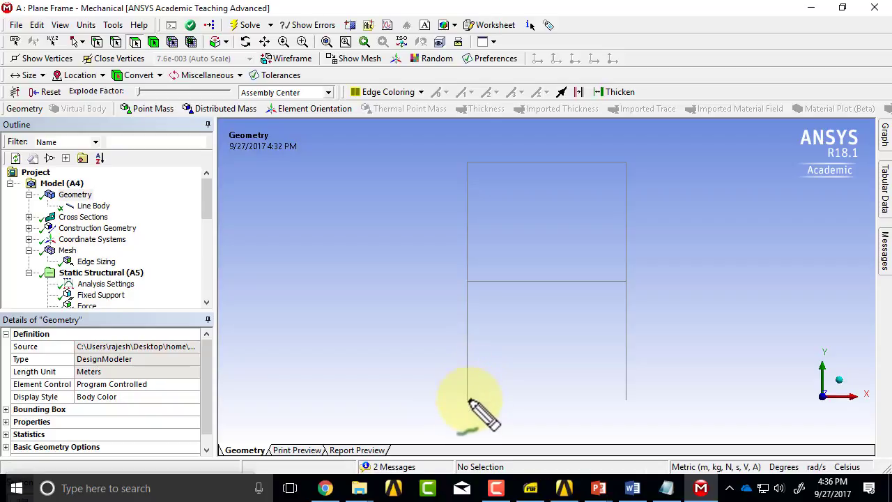
pyautogui.moveTo(464, 206); pyautogui.dragTo(482, 201)
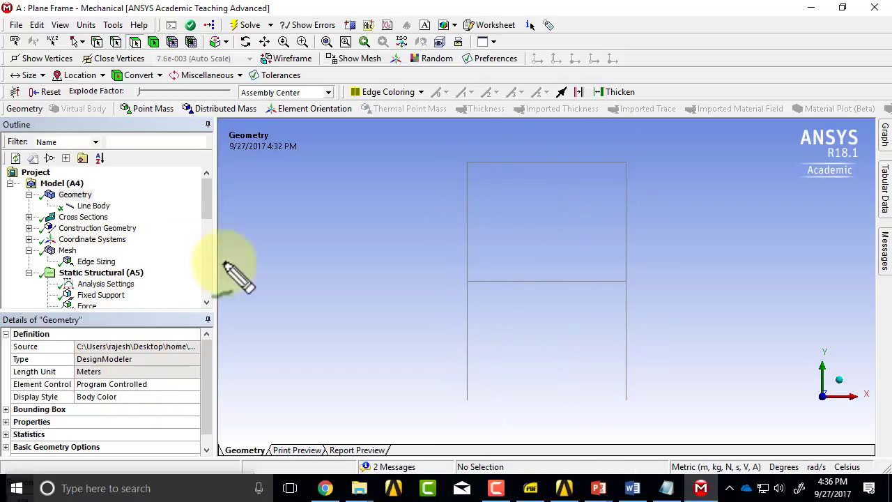
pyautogui.click(467, 397)
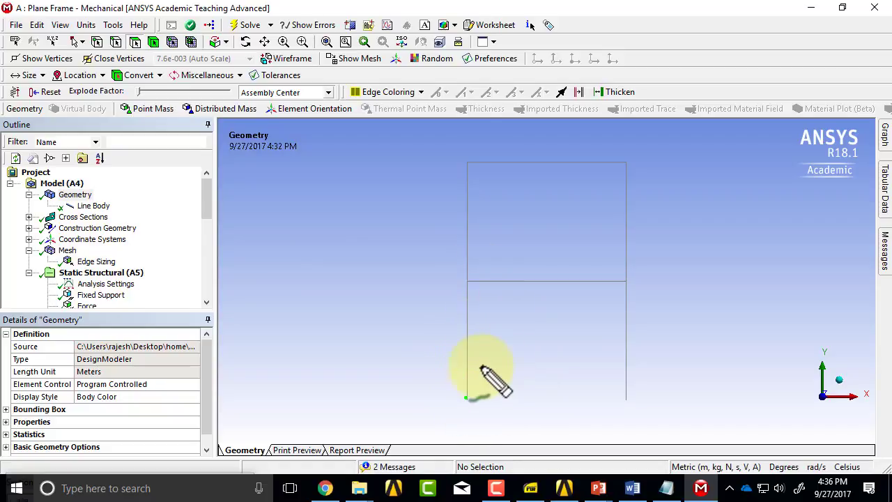
pyautogui.click(467, 280)
pyautogui.click(466, 165)
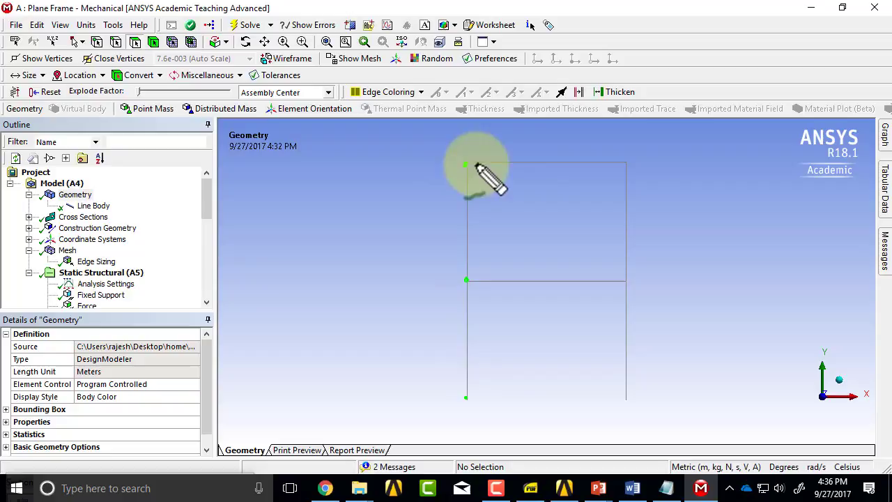
pyautogui.click(627, 163)
pyautogui.click(626, 282)
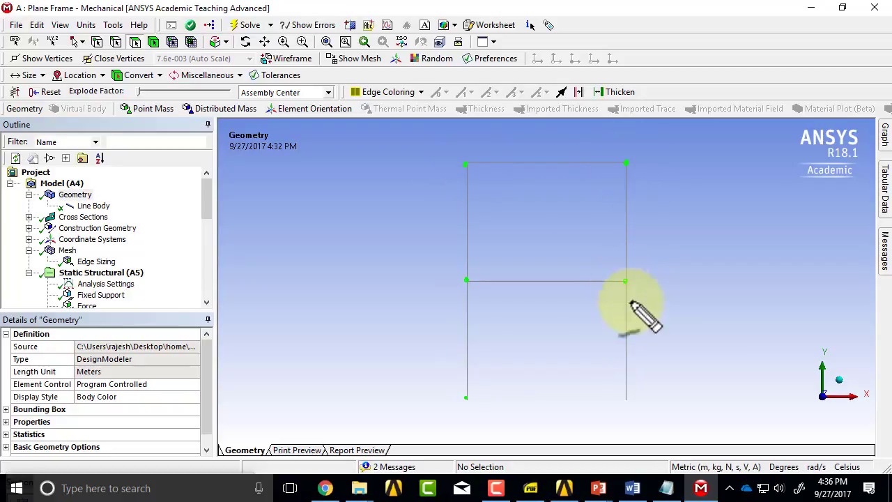
pyautogui.click(626, 398)
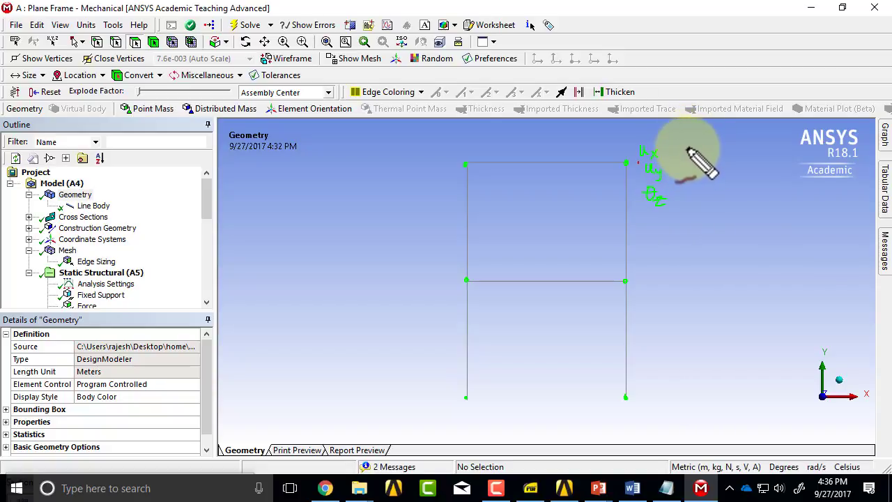
# Write uz and further out-of-plane degree-of-freedom labels in red beside the frame's upper-right joint
pyautogui.moveTo(686, 146); pyautogui.dragTo(705, 155)
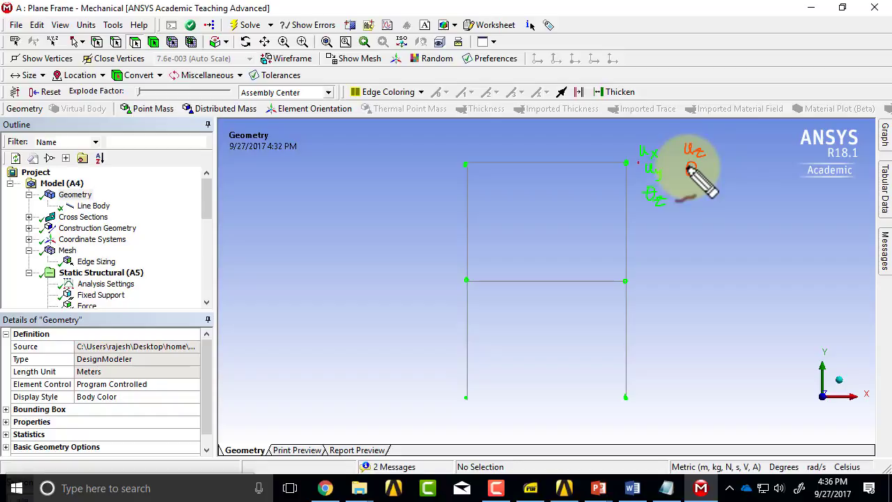
pyautogui.moveTo(691, 162); pyautogui.dragTo(689, 163)
pyautogui.moveTo(681, 169); pyautogui.dragTo(703, 176)
pyautogui.moveTo(703, 168)
pyautogui.mouseDown()
pyautogui.moveTo(695, 198)
pyautogui.moveTo(691, 191)
pyautogui.moveTo(715, 185)
pyautogui.moveTo(702, 210)
pyautogui.mouseUp()
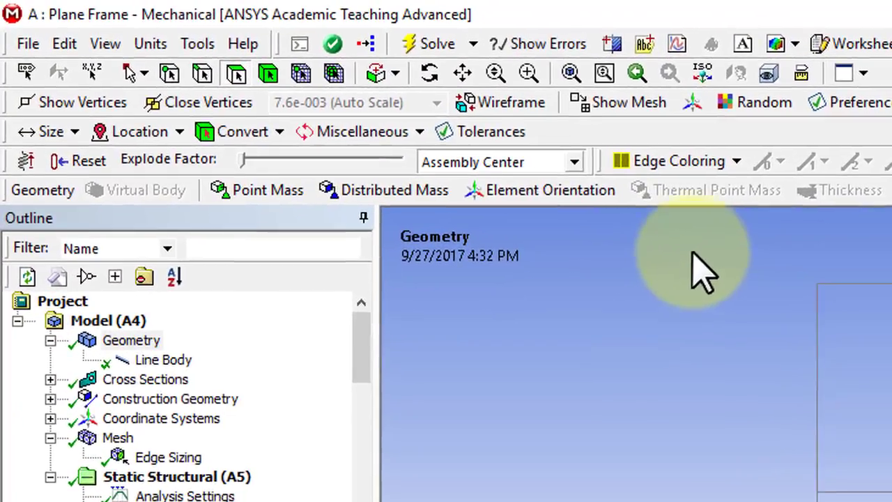
# Display the frame's members as cross-section solids and inspect how they meet at the upper-right corner
pyautogui.click(106, 44)
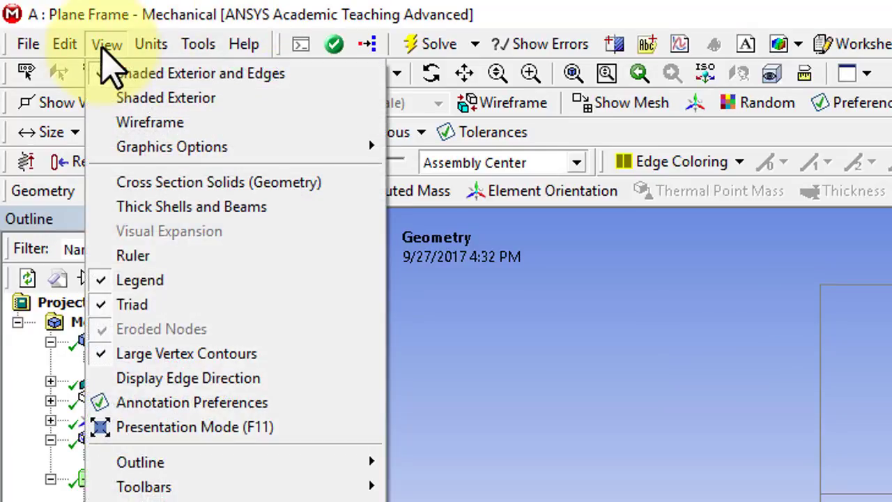
pyautogui.click(155, 182)
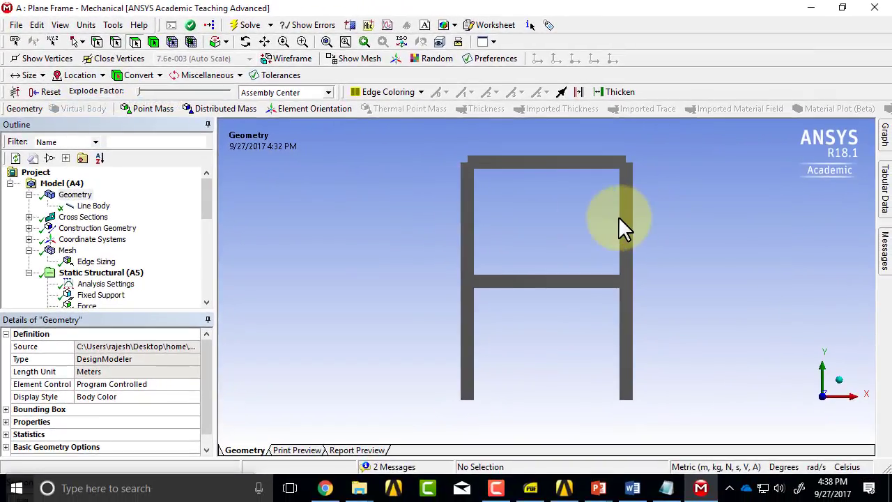
pyautogui.moveTo(629, 220)
pyautogui.mouseDown(button='middle')
pyautogui.moveTo(578, 219)
pyautogui.moveTo(580, 231)
pyautogui.moveTo(628, 229)
pyautogui.mouseUp(button='middle')
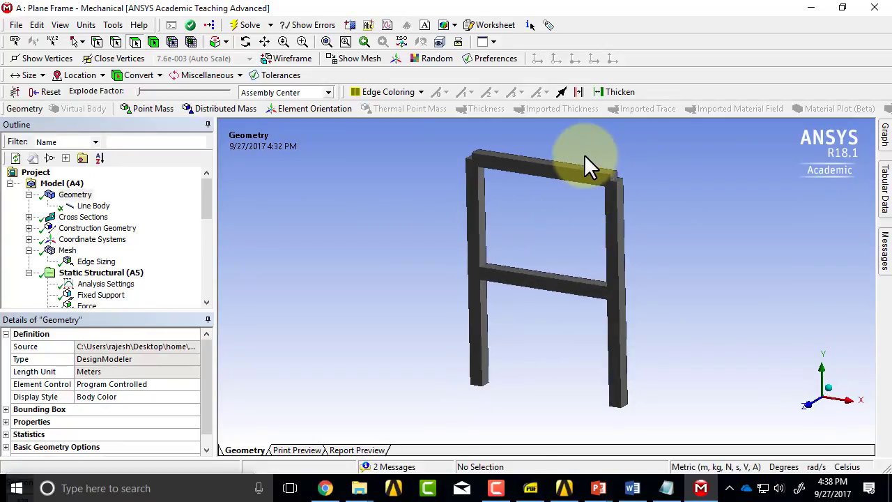
pyautogui.scroll(5, 586, 160)
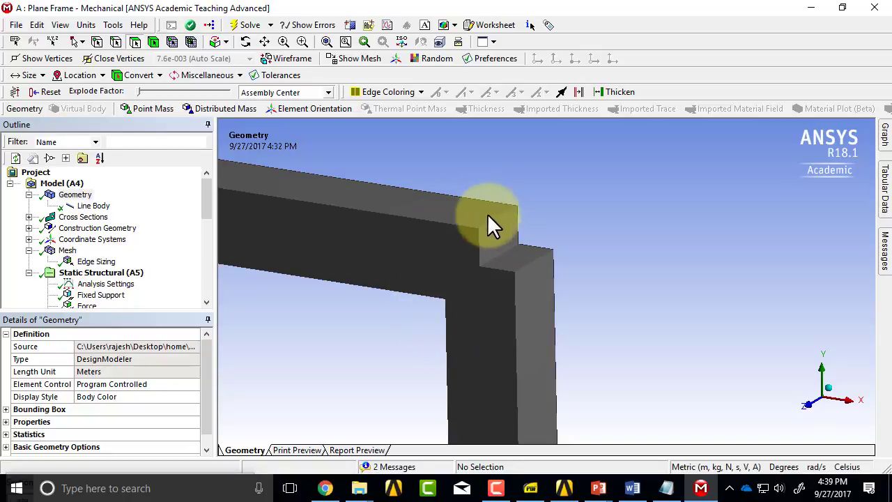
pyautogui.click(811, 407)
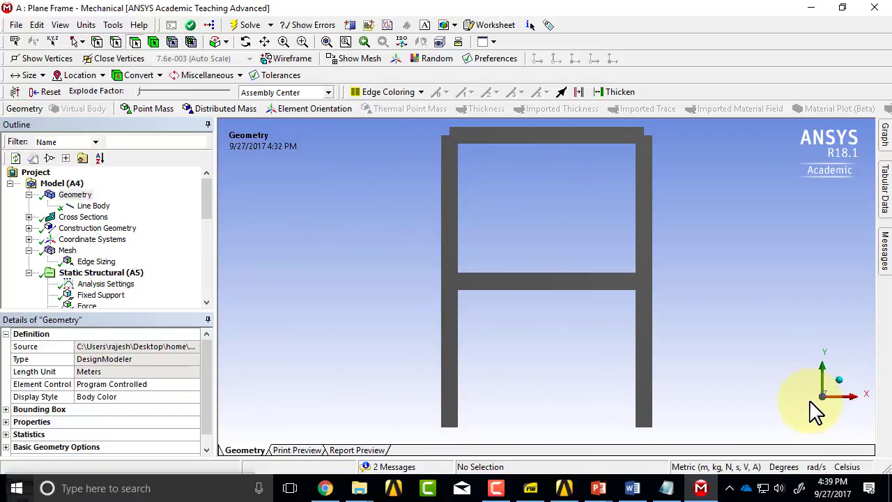
pyautogui.moveTo(617, 123); pyautogui.dragTo(659, 164, button='right')
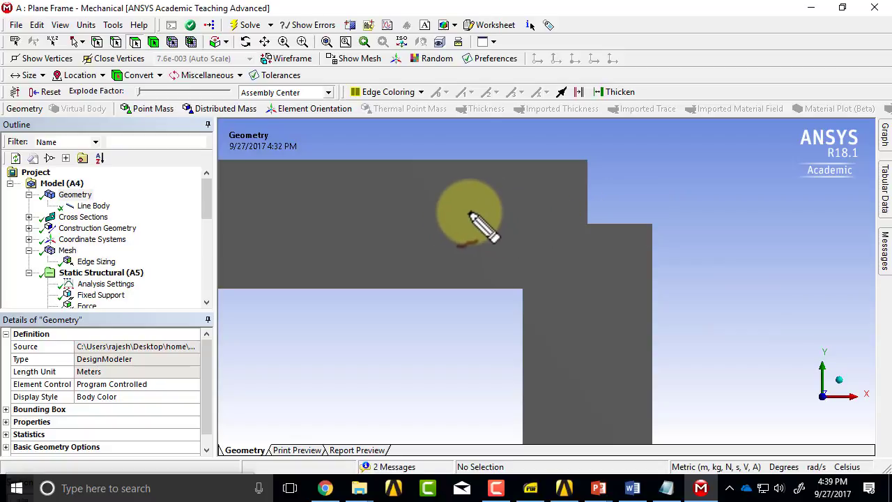
# Trace the top beam's outline and centreline in red and the right column's in green around the corner joint
pyautogui.moveTo(450, 228)
pyautogui.mouseDown()
pyautogui.moveTo(428, 226)
pyautogui.moveTo(583, 223)
pyautogui.mouseUp()
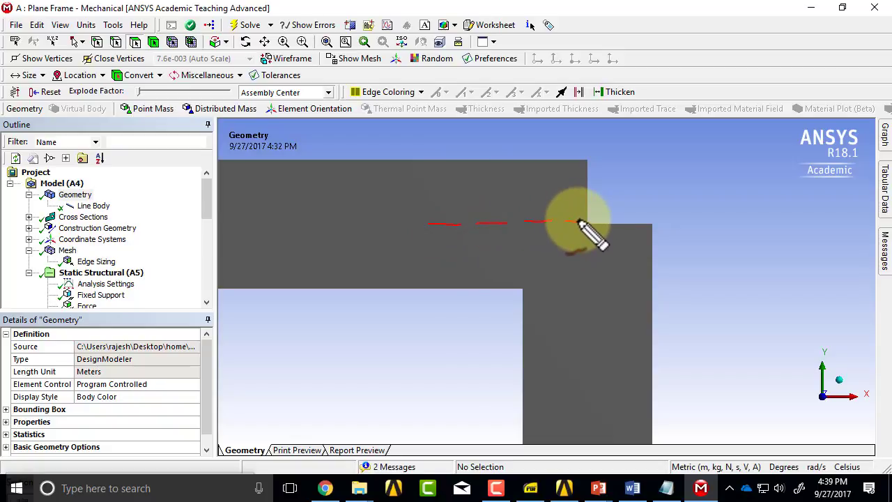
pyautogui.moveTo(417, 159)
pyautogui.mouseDown()
pyautogui.moveTo(584, 161)
pyautogui.moveTo(575, 158)
pyautogui.moveTo(596, 185)
pyautogui.moveTo(587, 181)
pyautogui.moveTo(586, 162)
pyautogui.moveTo(586, 274)
pyautogui.mouseUp()
pyautogui.moveTo(423, 288)
pyautogui.mouseDown()
pyautogui.moveTo(567, 287)
pyautogui.moveTo(586, 272)
pyautogui.mouseUp()
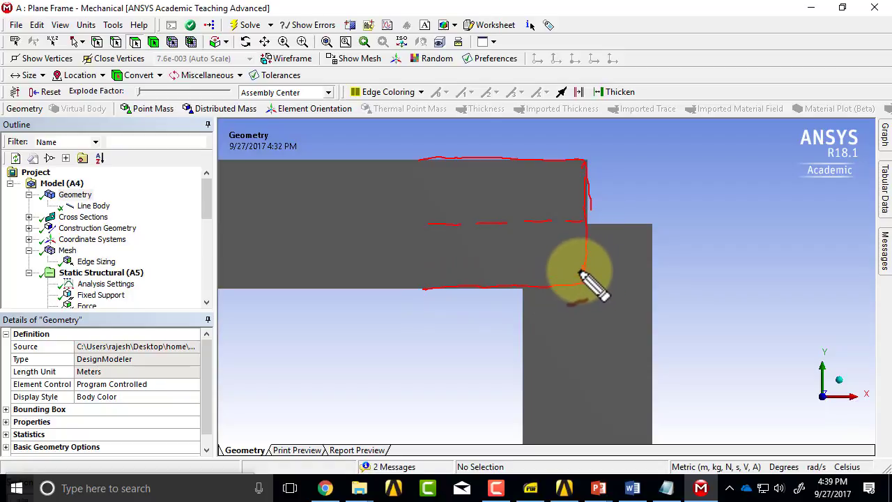
pyautogui.moveTo(581, 272)
pyautogui.mouseDown()
pyautogui.moveTo(588, 247)
pyautogui.moveTo(592, 342)
pyautogui.mouseUp()
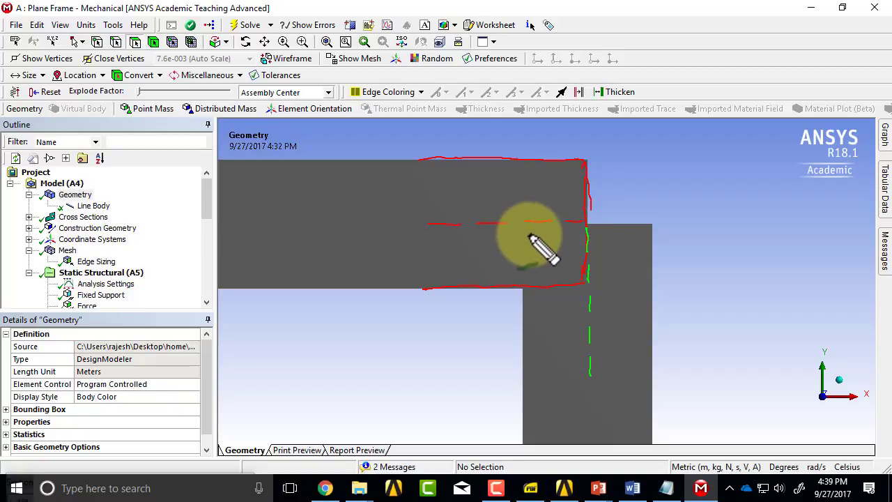
pyautogui.moveTo(587, 224)
pyautogui.mouseDown()
pyautogui.moveTo(650, 228)
pyautogui.moveTo(650, 248)
pyautogui.mouseUp()
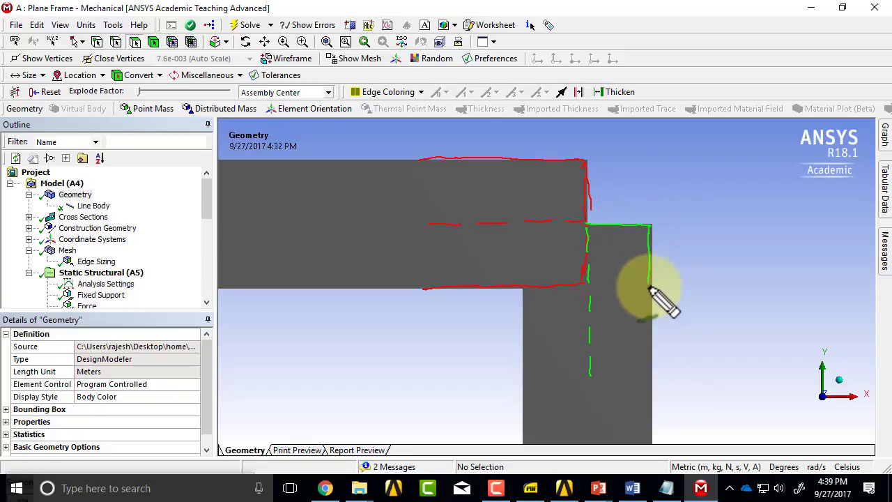
pyautogui.moveTo(650, 288); pyautogui.dragTo(647, 352)
pyautogui.moveTo(522, 228)
pyautogui.mouseDown()
pyautogui.moveTo(573, 225)
pyautogui.moveTo(522, 232)
pyautogui.moveTo(524, 308)
pyautogui.moveTo(536, 318)
pyautogui.moveTo(524, 307)
pyautogui.moveTo(521, 379)
pyautogui.mouseUp()
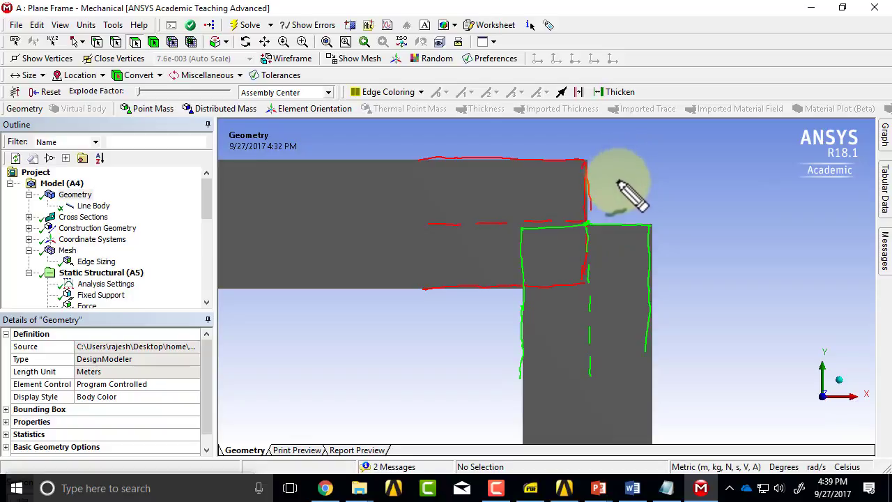
# Label the corner joint θz, sketch the undeformed and rotated right-angle corner beside the frame, and clear the drawings
pyautogui.moveTo(619, 170); pyautogui.dragTo(650, 180)
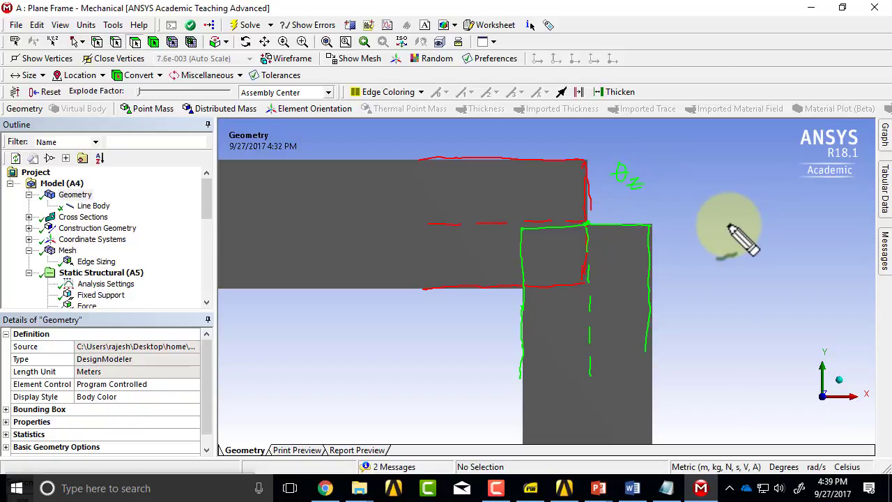
pyautogui.moveTo(718, 224)
pyautogui.mouseDown()
pyautogui.moveTo(772, 224)
pyautogui.moveTo(774, 272)
pyautogui.mouseUp()
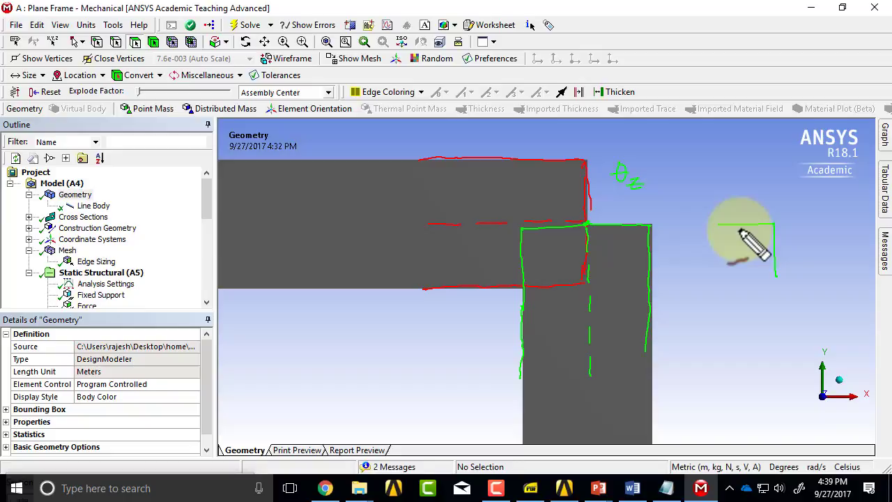
pyautogui.moveTo(718, 227); pyautogui.dragTo(783, 239)
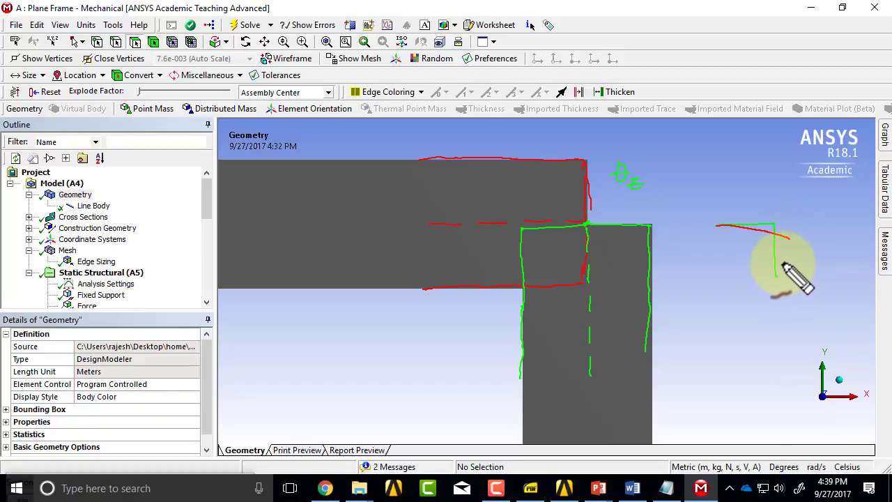
pyautogui.moveTo(781, 264)
pyautogui.mouseDown()
pyautogui.moveTo(784, 236)
pyautogui.moveTo(802, 234)
pyautogui.mouseUp()
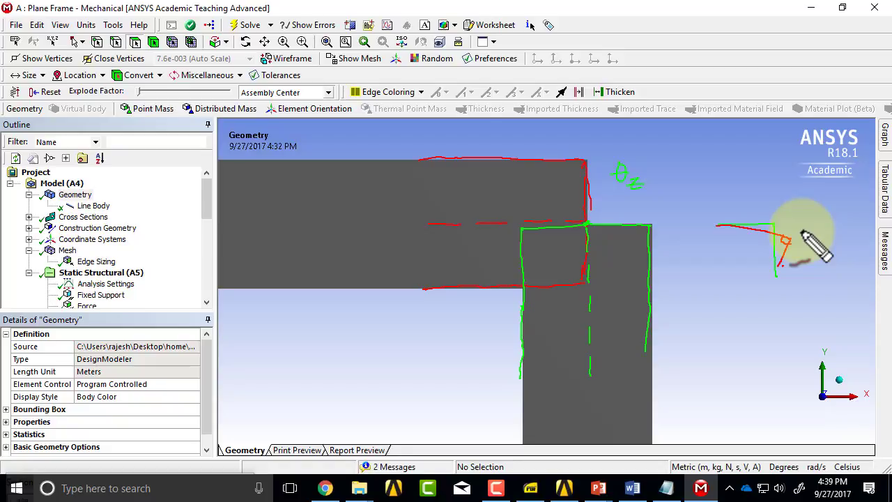
pyautogui.press('Escape')
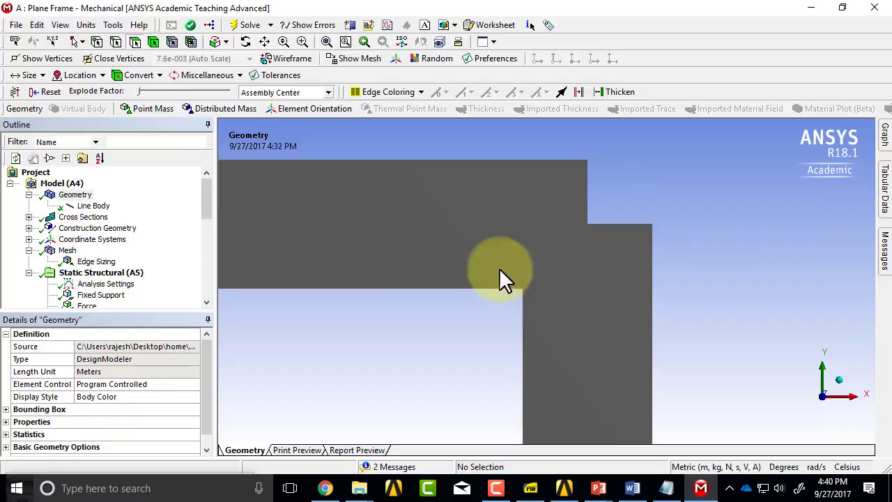
# Turn off the cross-section solids display and examine the Total Deformation result at the frame's upper-right corner
pyautogui.click(60, 24)
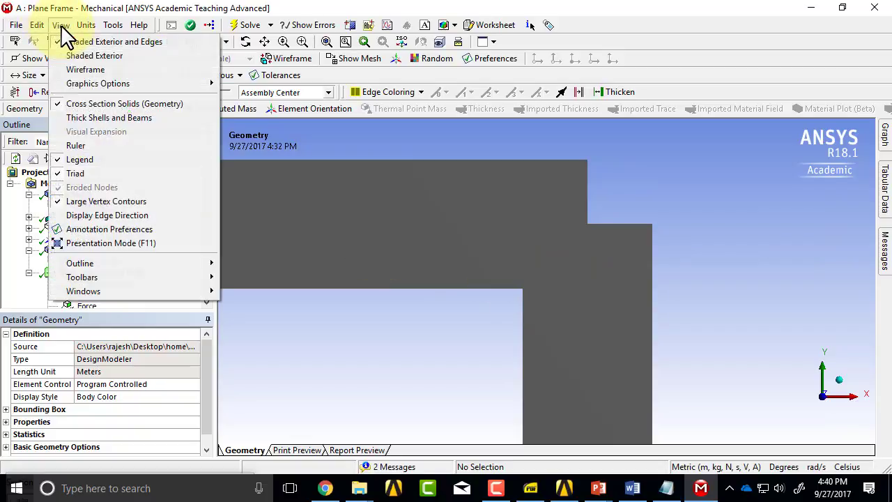
pyautogui.click(83, 103)
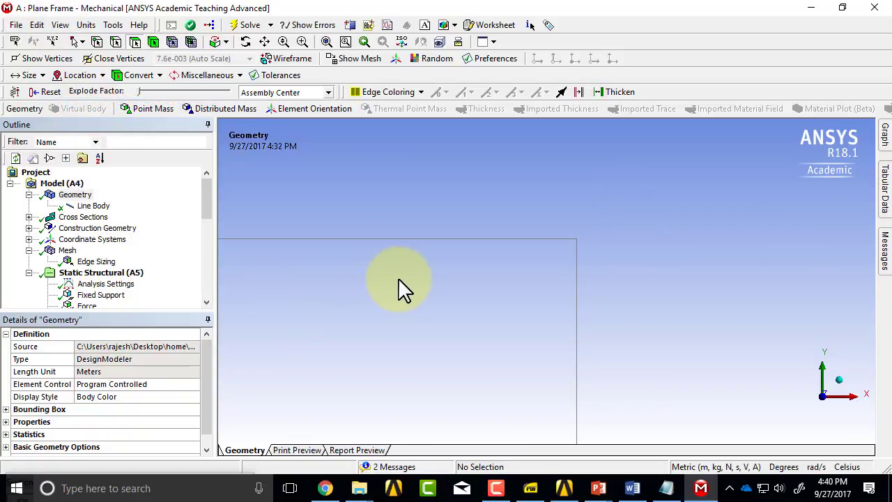
pyautogui.moveTo(205, 196); pyautogui.dragTo(209, 237)
pyautogui.click(146, 251)
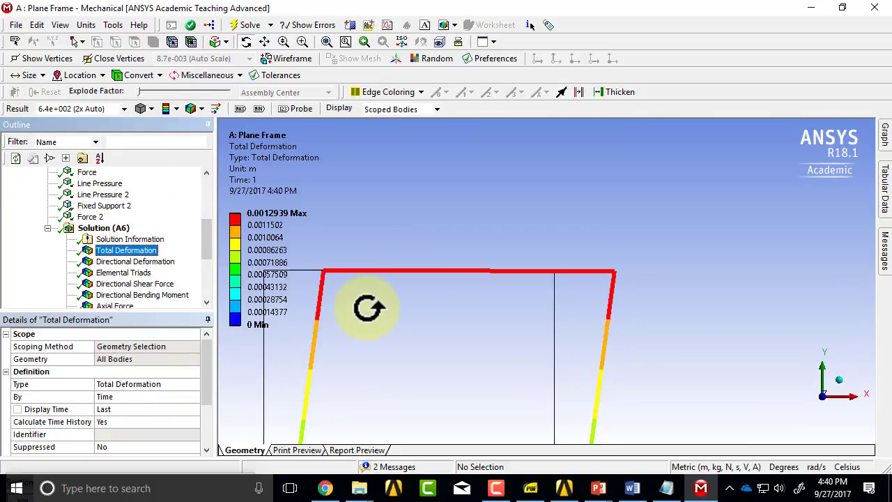
pyautogui.scroll(5, 597, 299)
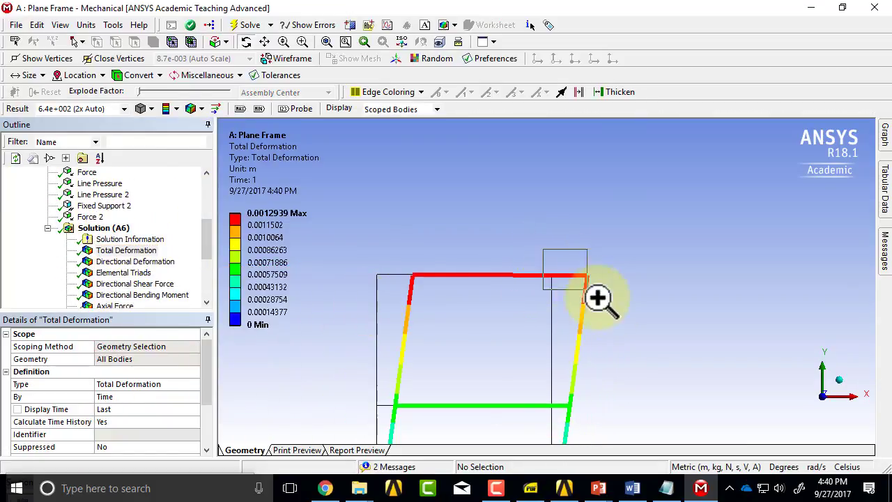
pyautogui.moveTo(609, 302); pyautogui.dragTo(570, 266)
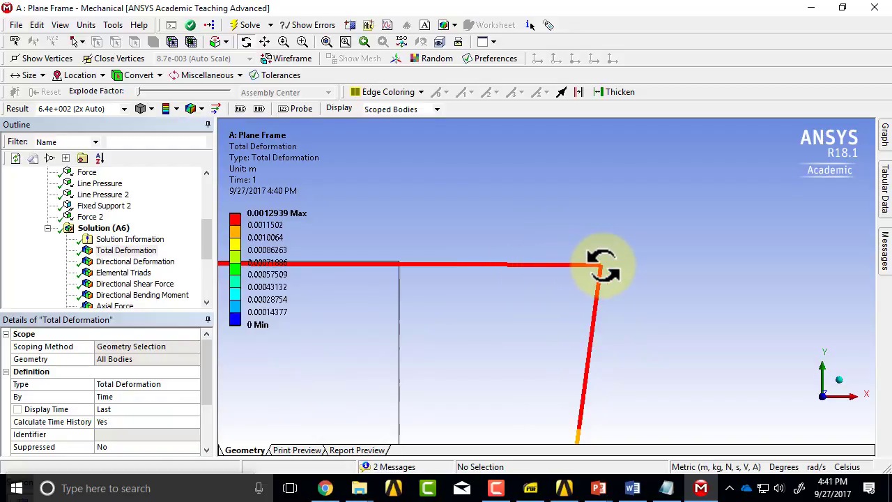
pyautogui.scroll(-1, 579, 315)
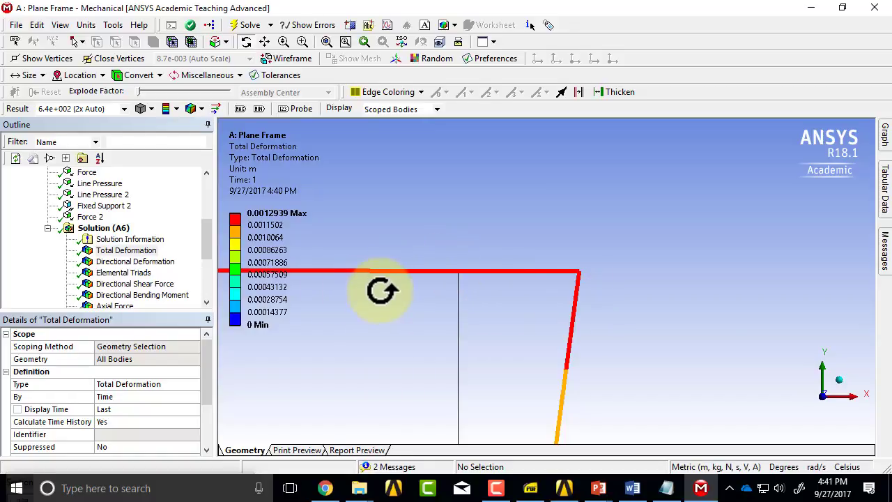
# Set the mesh's Edge Sizing to 20 divisions on the six frame edges
pyautogui.moveTo(208, 229); pyautogui.dragTo(208, 189)
pyautogui.click(98, 263)
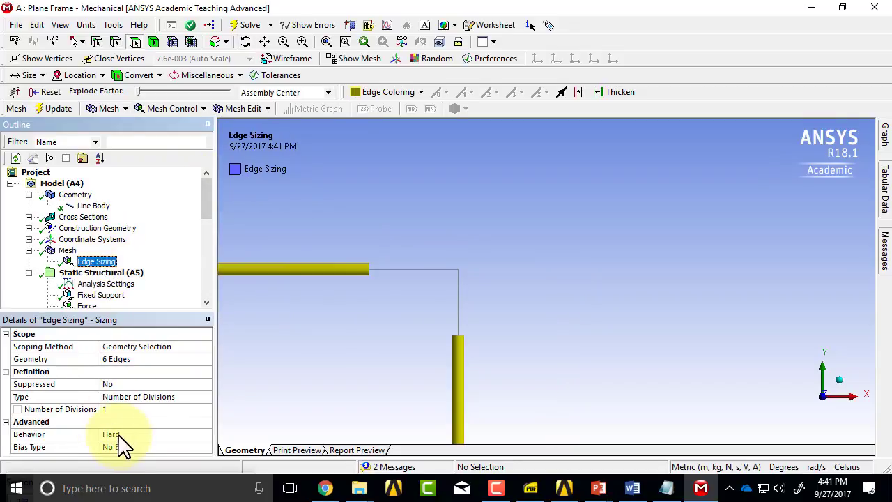
pyautogui.click(121, 410)
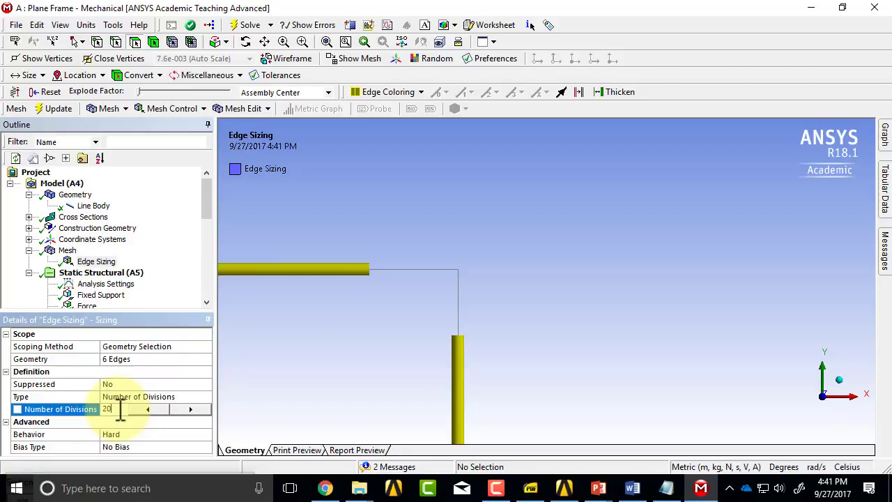
pyautogui.write('20')
pyautogui.press('Return')
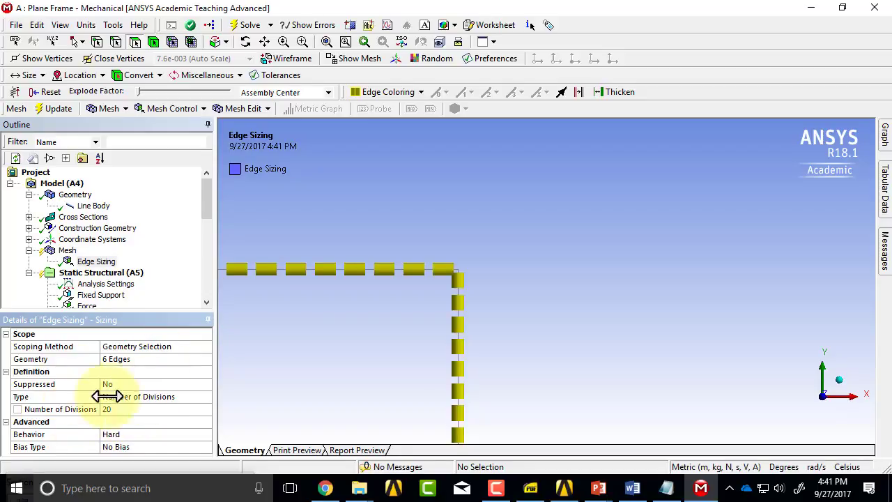
pyautogui.click(98, 265)
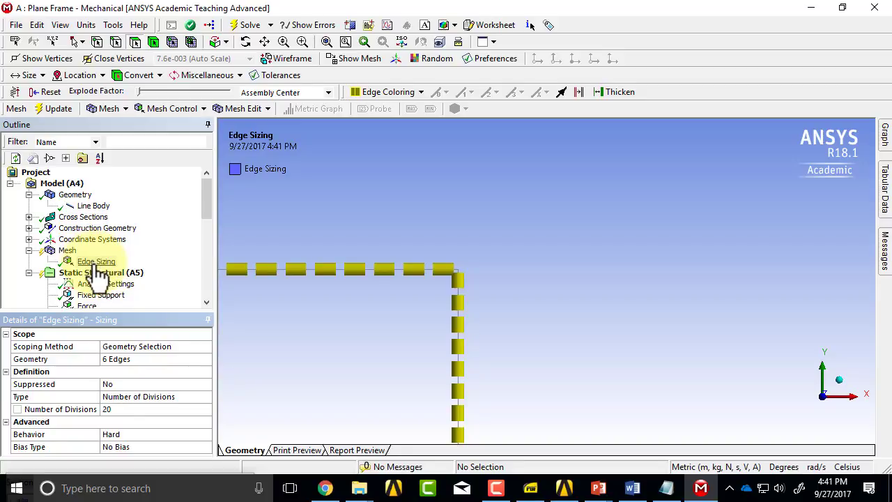
# Solve the model with the updated mesh, dock the messages list and open the Total Deformation result
pyautogui.click(249, 26)
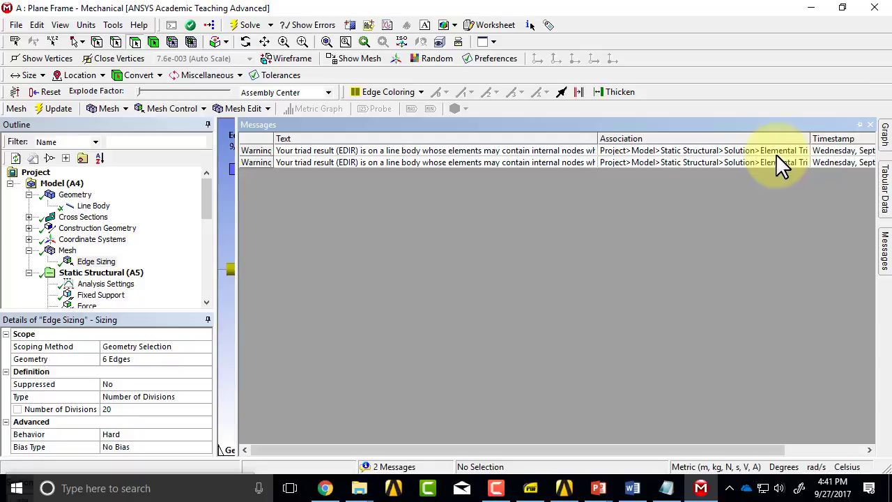
pyautogui.click(860, 124)
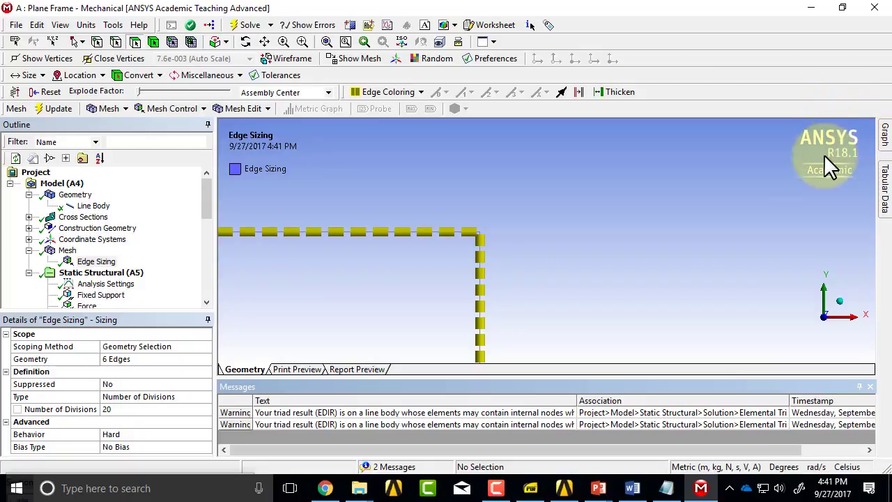
pyautogui.moveTo(206, 194); pyautogui.dragTo(219, 244)
pyautogui.click(127, 251)
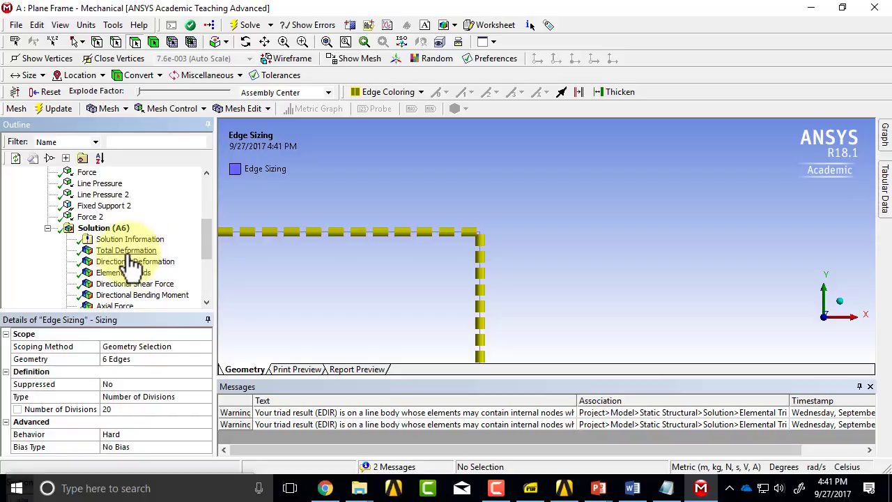